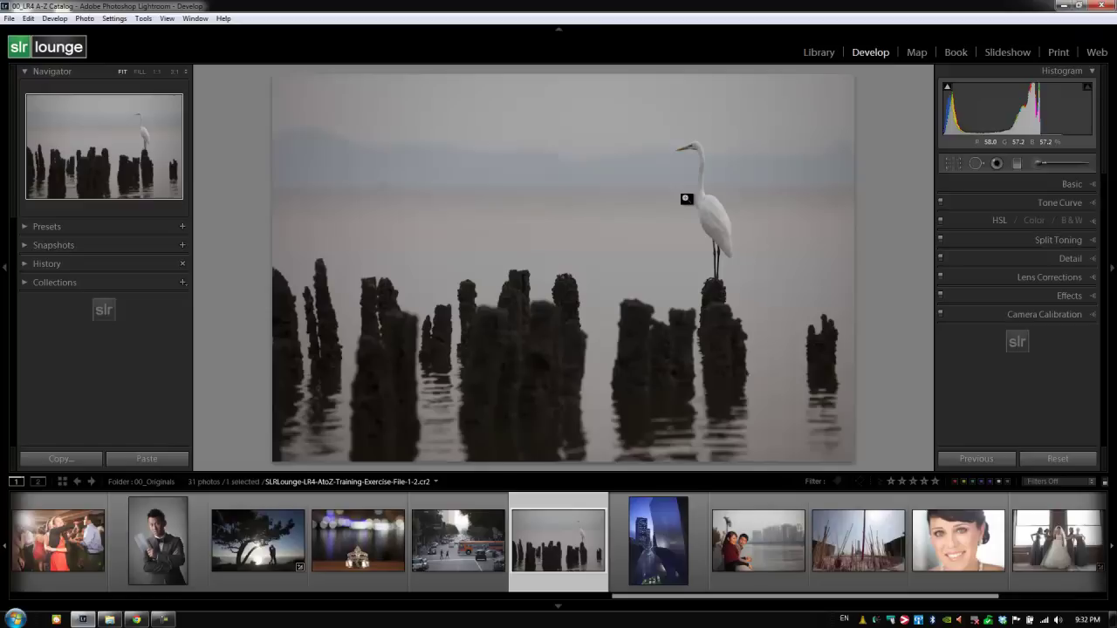
- Show the Effects panel with Ctrl+7 and scroll to the post-crop vignetting and grain controls
key("ctrl+7")
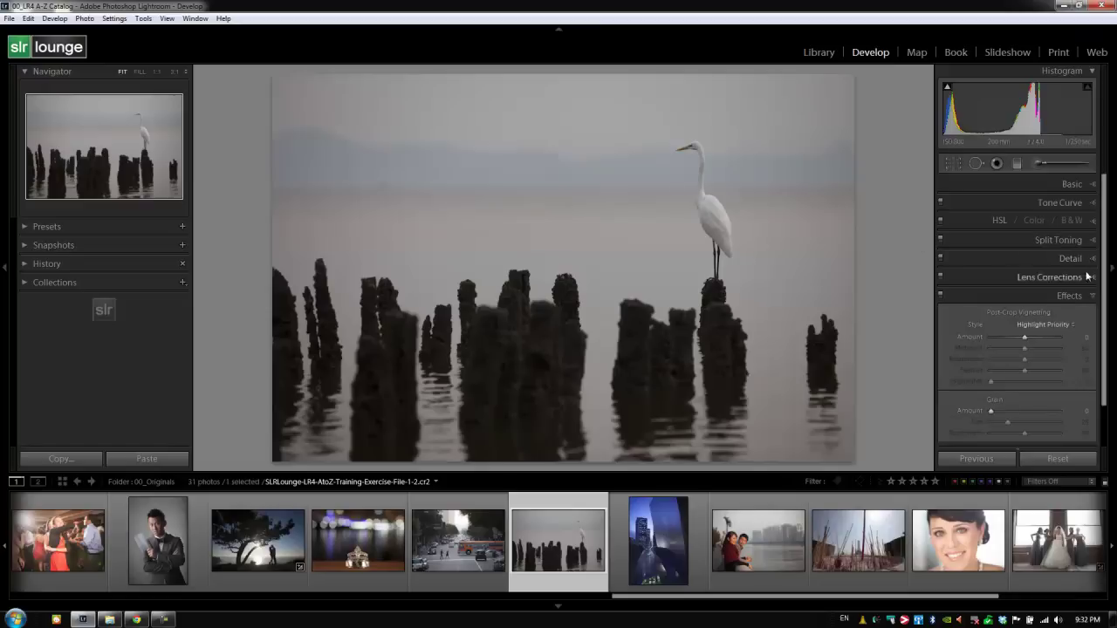
scroll(1106, 345, "down", 2)
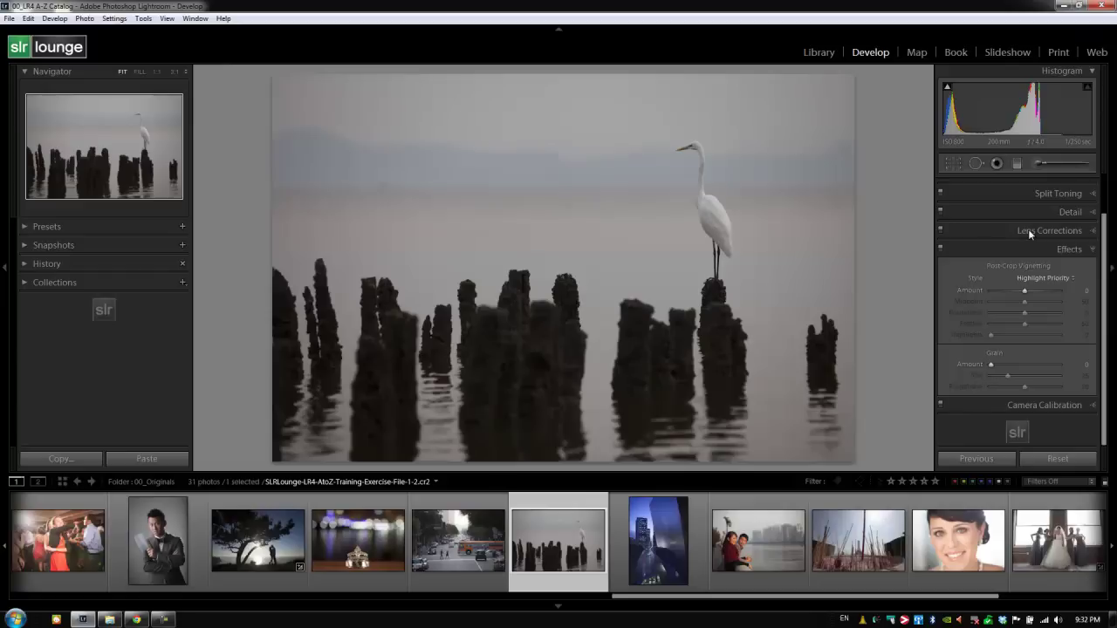
- Apply a Paint Overlay vignette, swinging Amount from -100 to +100, with Midpoint 22
left_click(1038, 277)
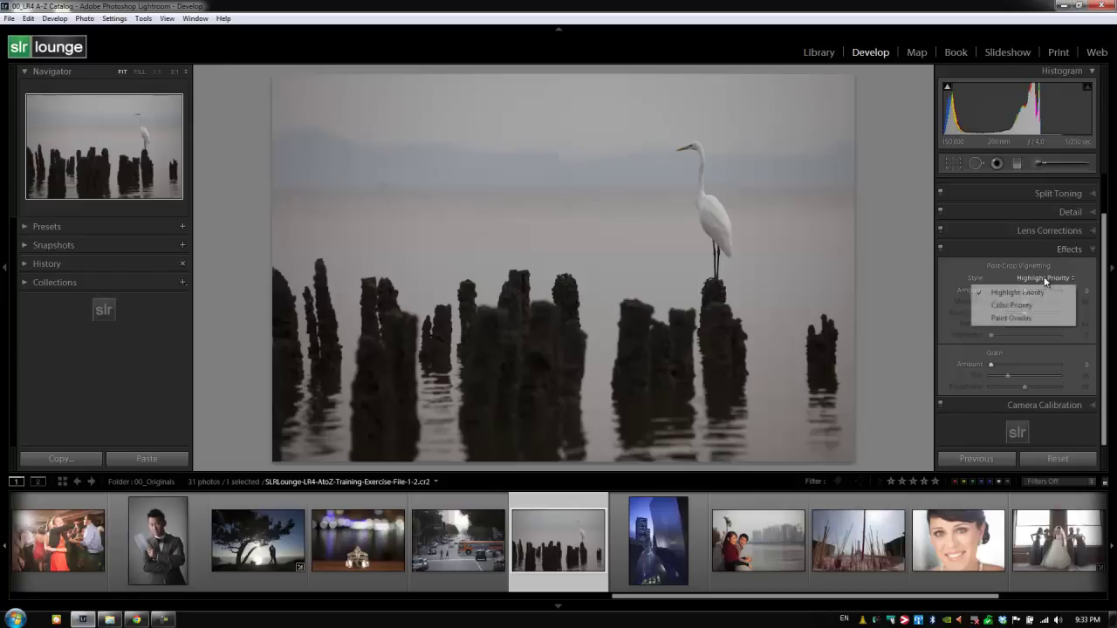
left_click(1024, 320)
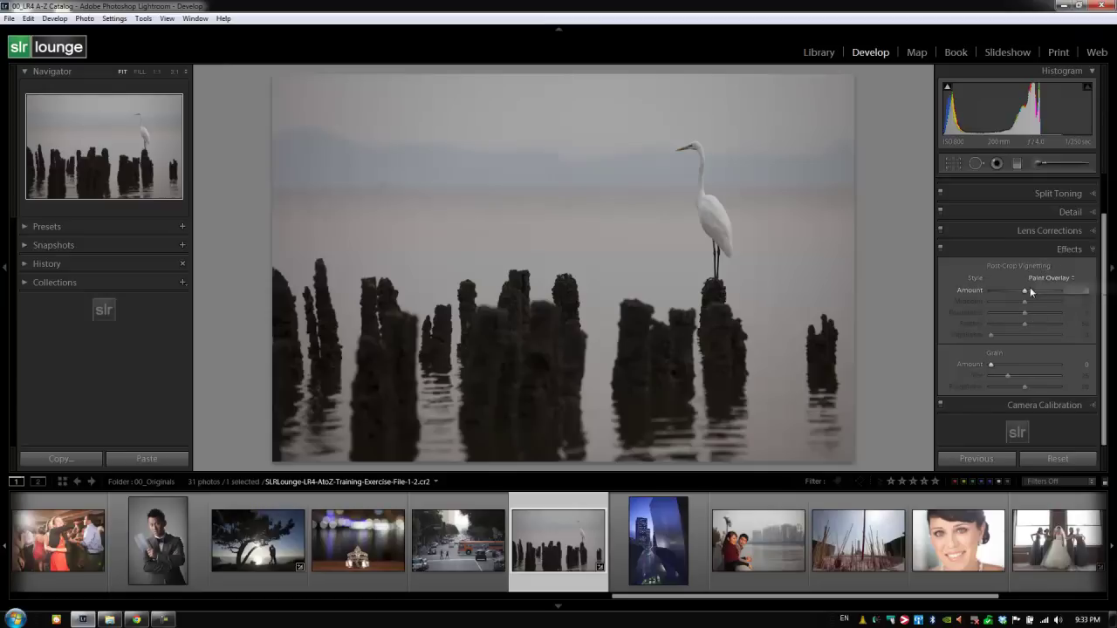
left_click_drag(1026, 290, 991, 290)
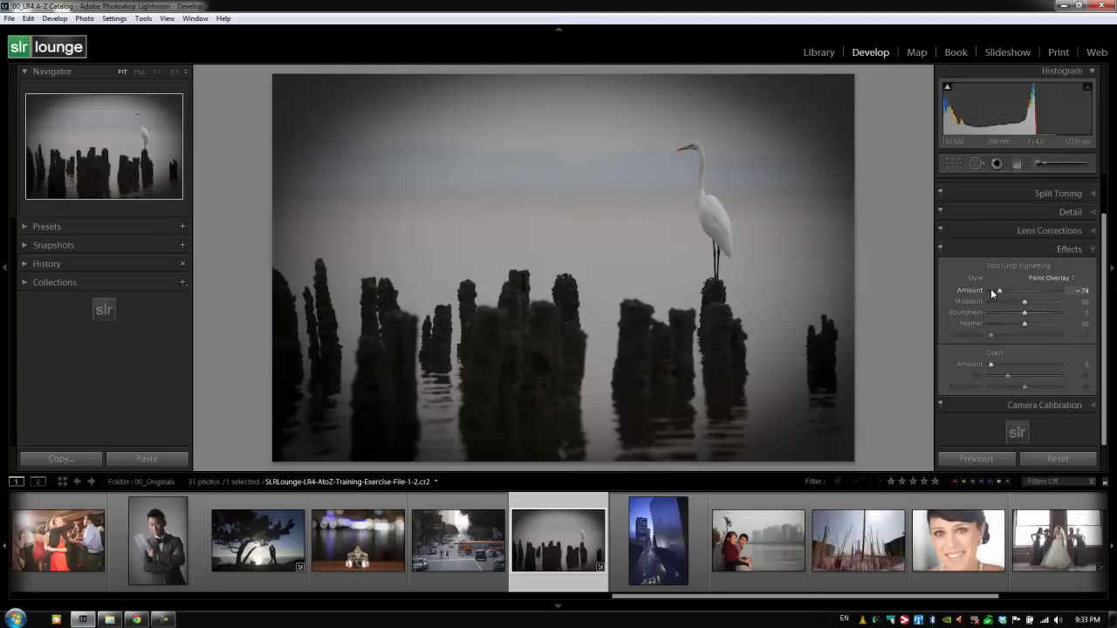
left_click_drag(991, 288, 984, 289)
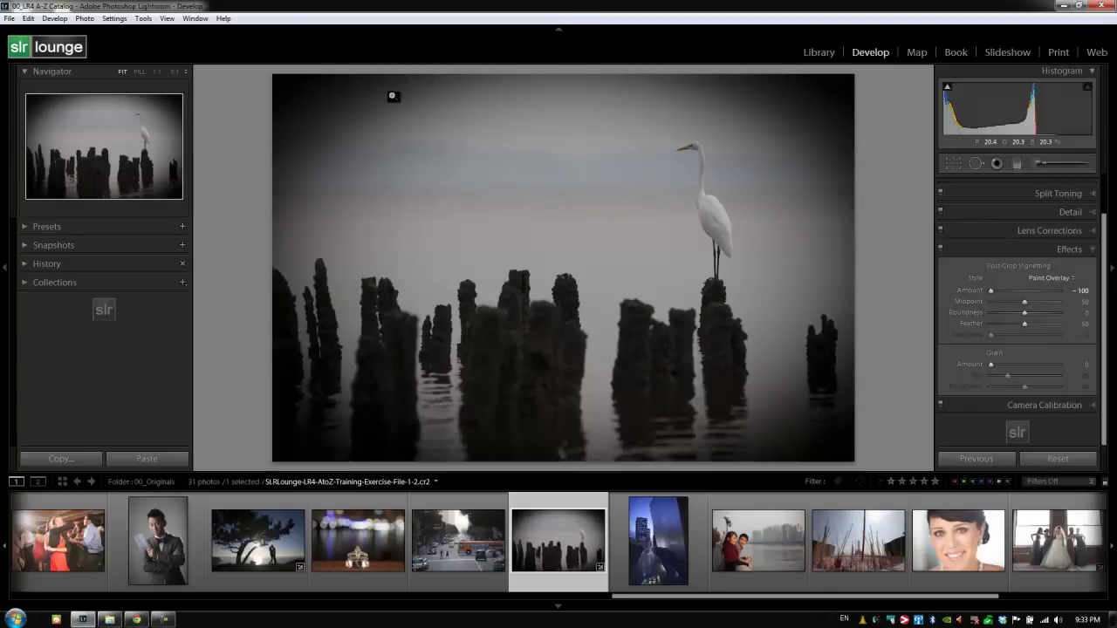
left_click_drag(1025, 302, 997, 304)
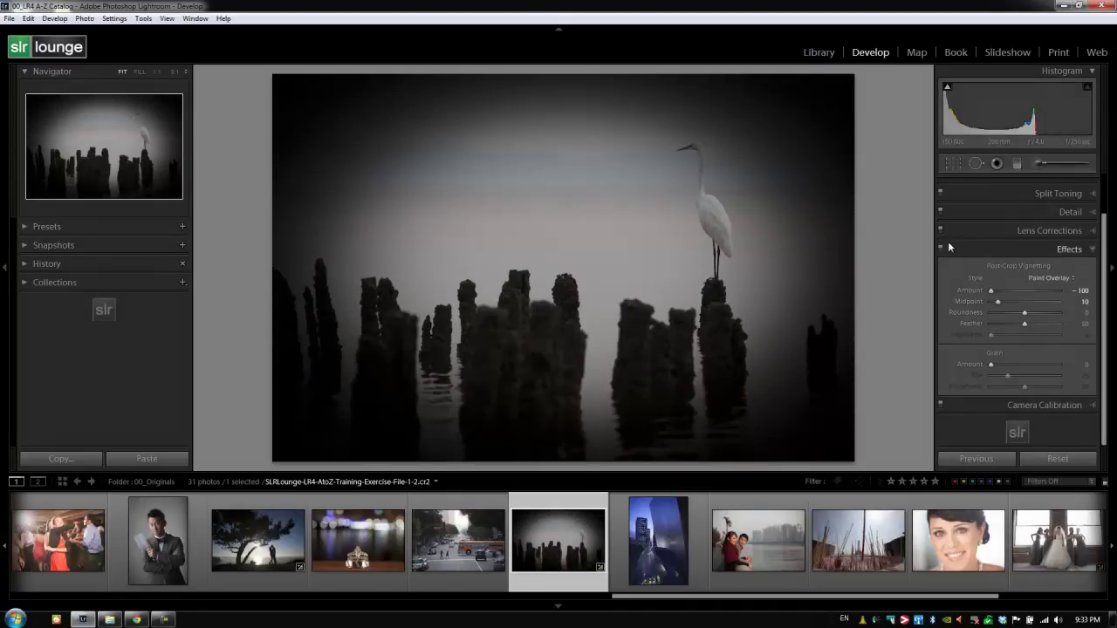
left_click_drag(998, 302, 1070, 295)
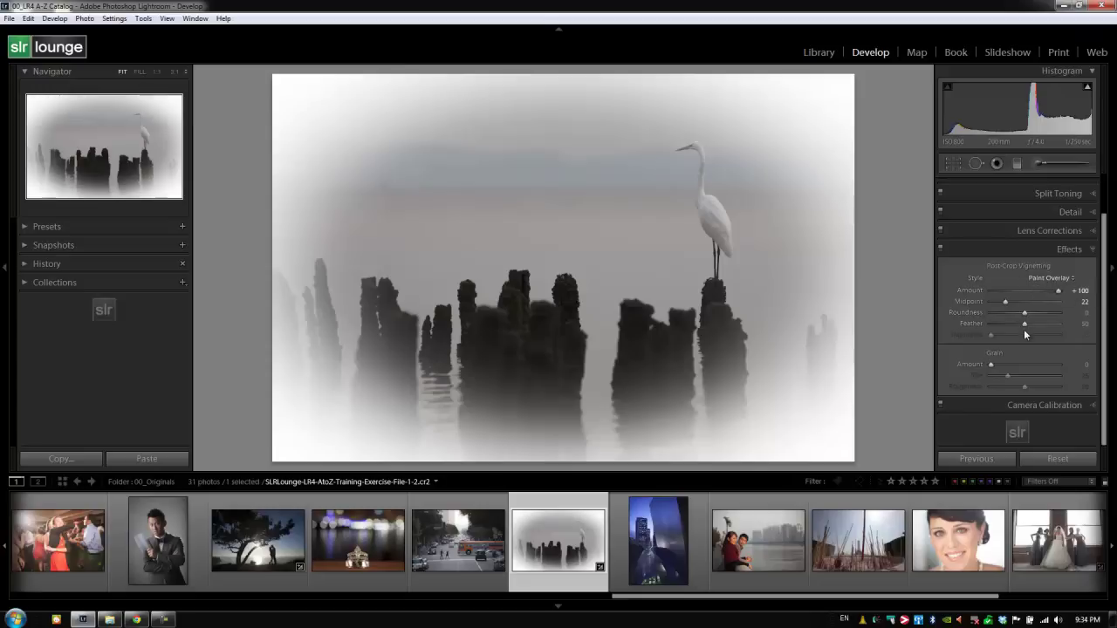
- Narrow the white vignette to a thin border with Midpoint near 1 and Roundness -100
mouse_move(1006, 302)
left_mouse_down()
mouse_move(1034, 302)
mouse_move(989, 304)
left_mouse_up()
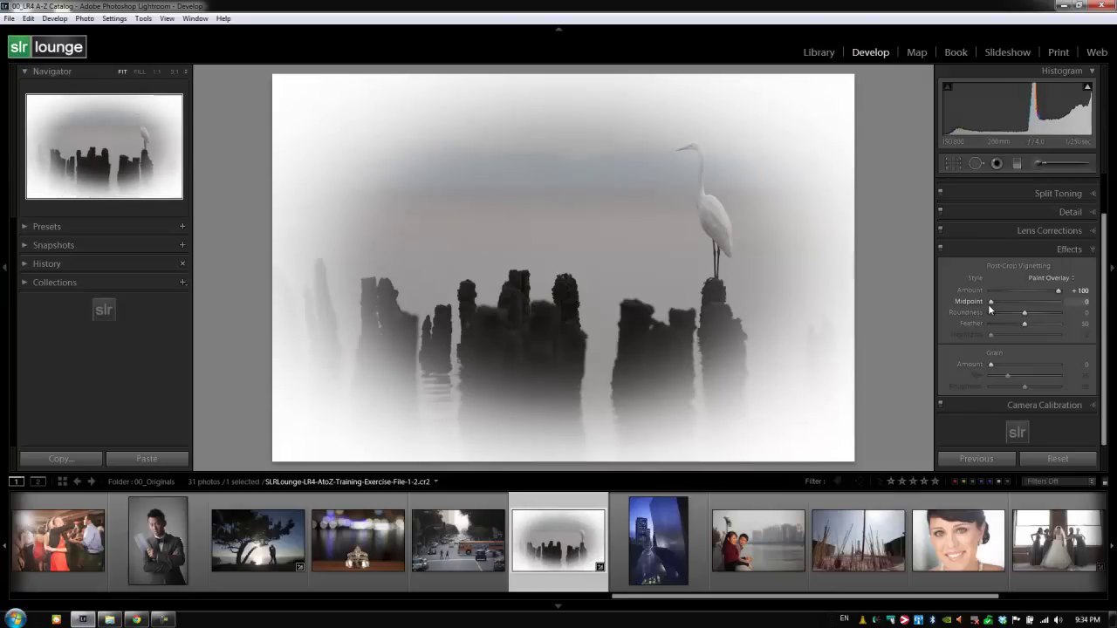
left_click_drag(990, 304, 1068, 306)
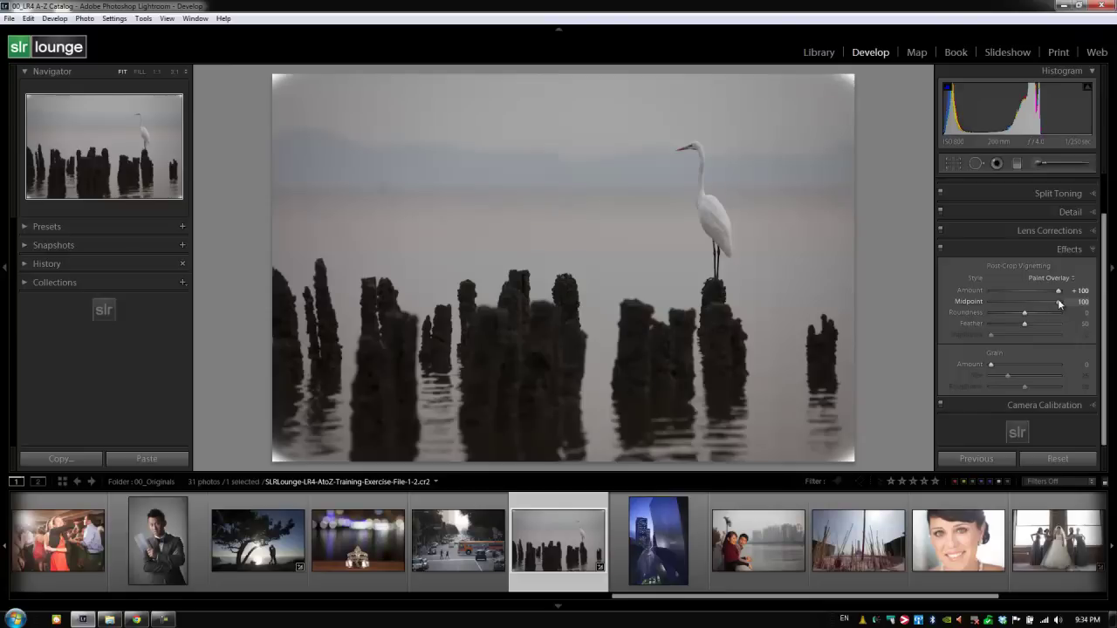
left_click_drag(1058, 301, 992, 314)
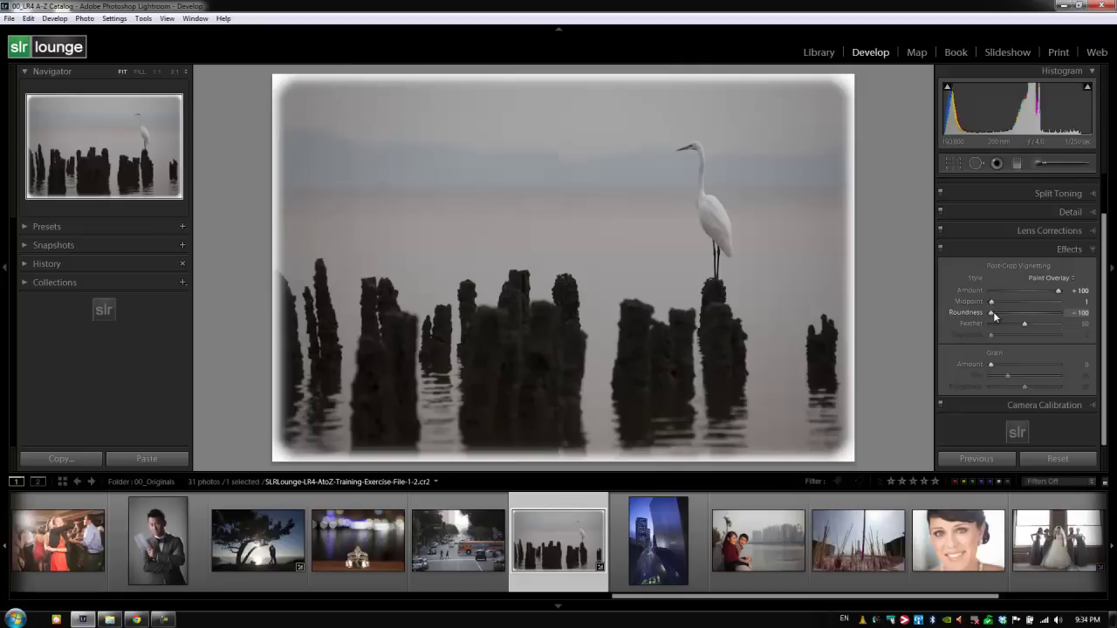
- Set vignette Roundness -97, Midpoint 0 and Feather 0 for a crisp rounded white frame
left_click(995, 311)
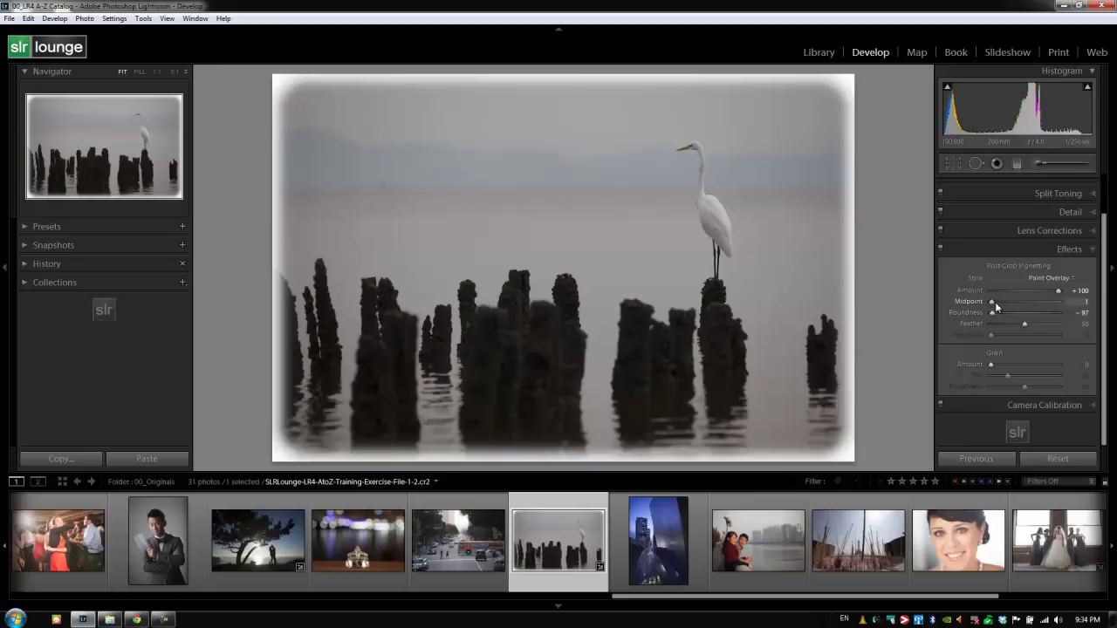
left_click_drag(998, 301, 981, 302)
left_click_drag(1019, 321, 978, 327)
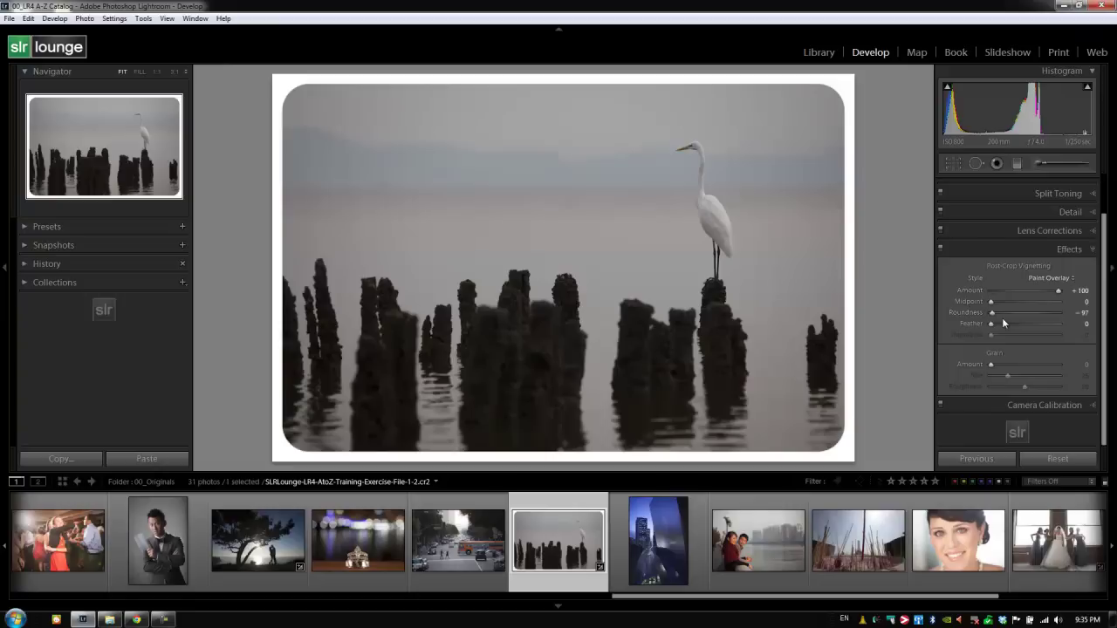
- Reset post-crop vignetting and apply a Highlight Priority vignette at Amount -21
left_click(1012, 265, "alt")
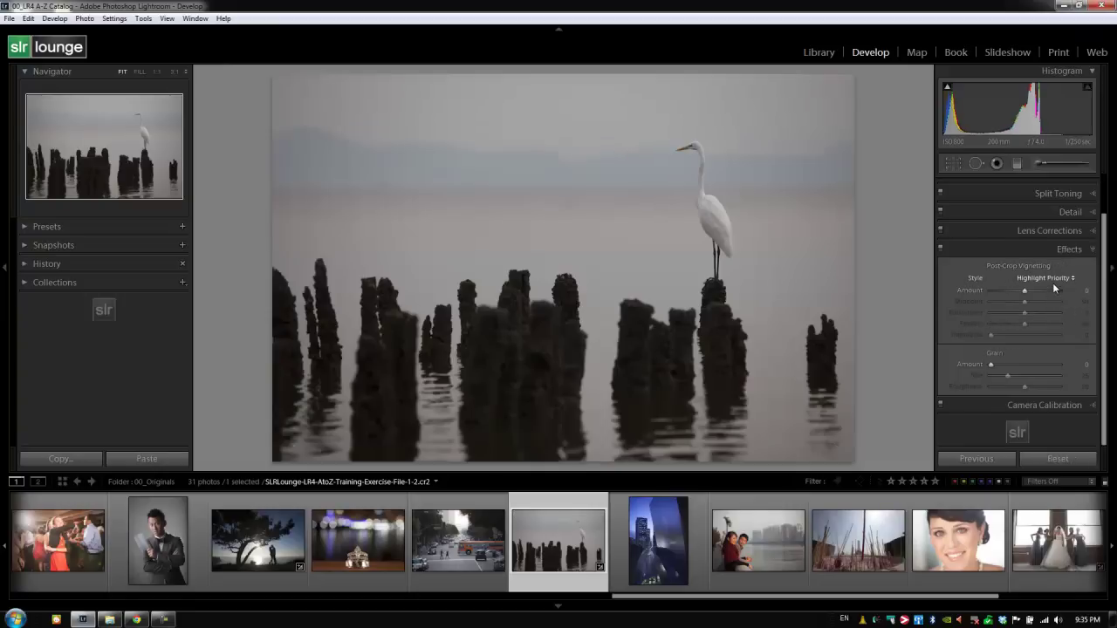
left_click(1054, 280)
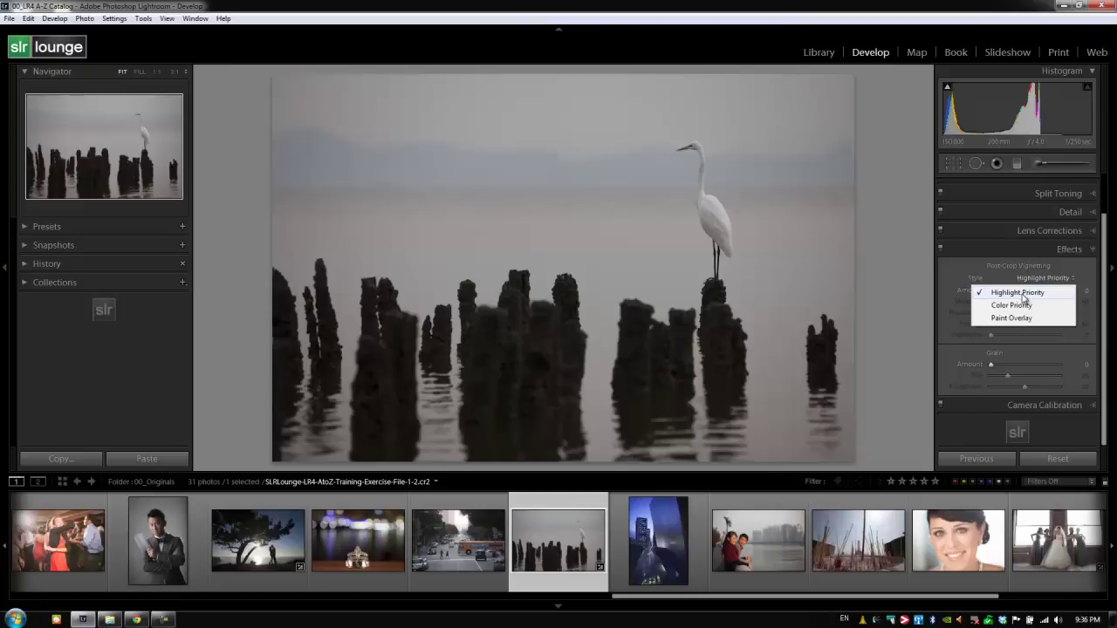
left_click(1022, 296)
left_click_drag(1024, 292, 1018, 295)
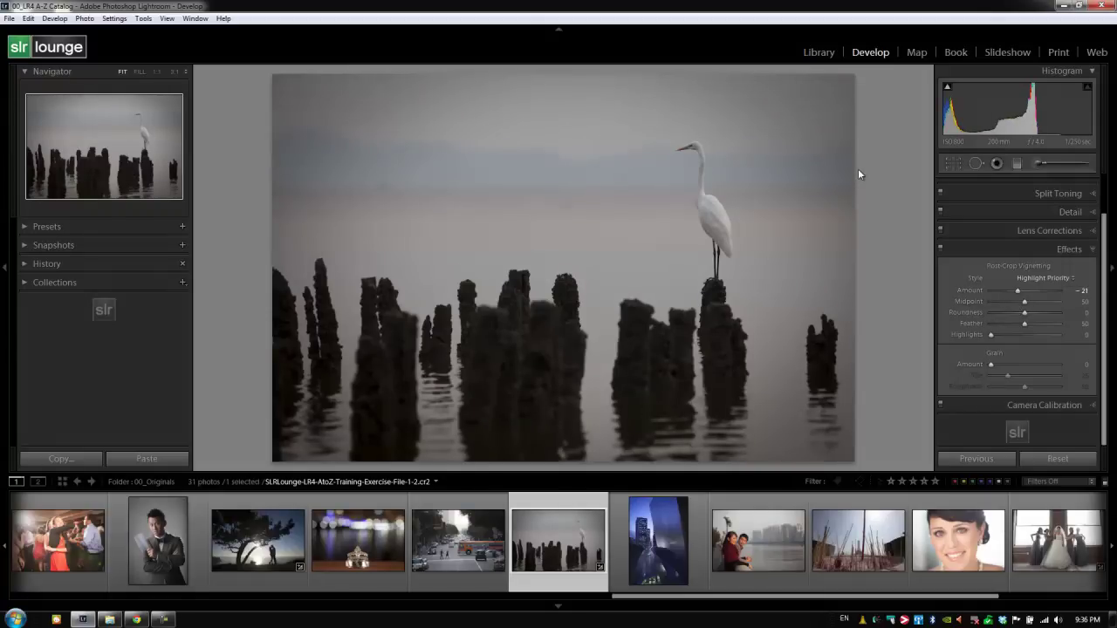
- Switch the post-crop vignette style to Color Priority
left_click(1026, 278)
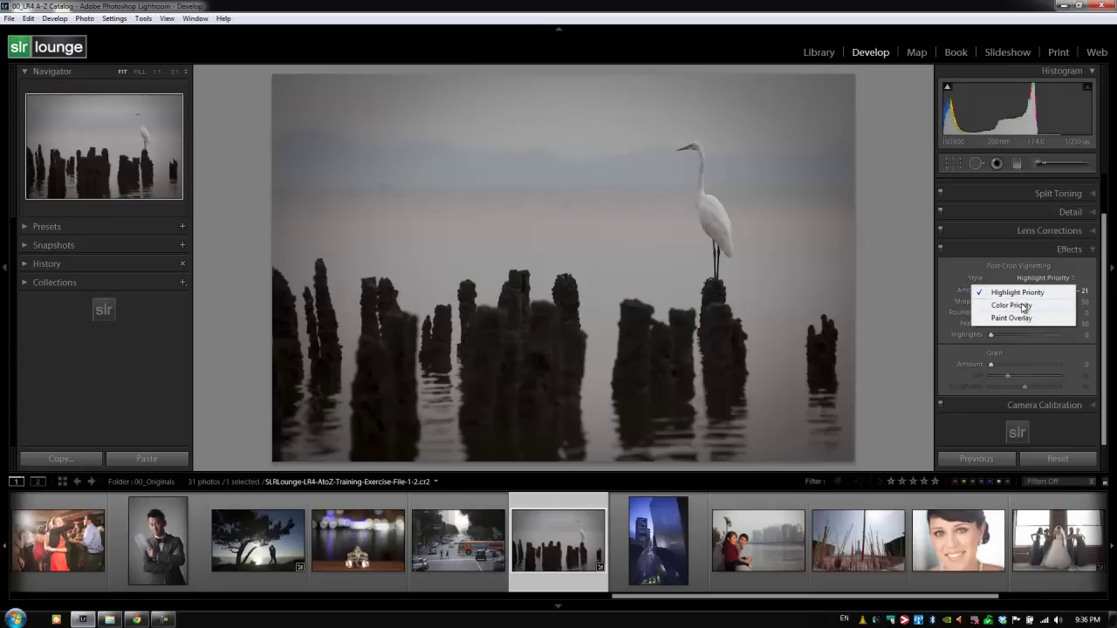
left_click(1021, 306)
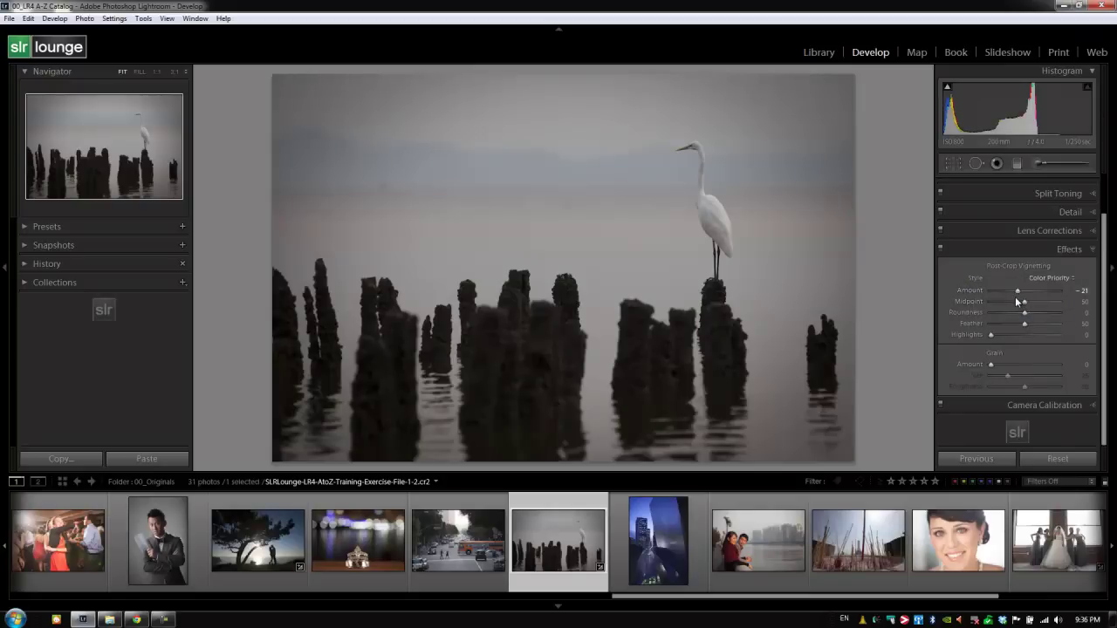
left_click(1047, 278)
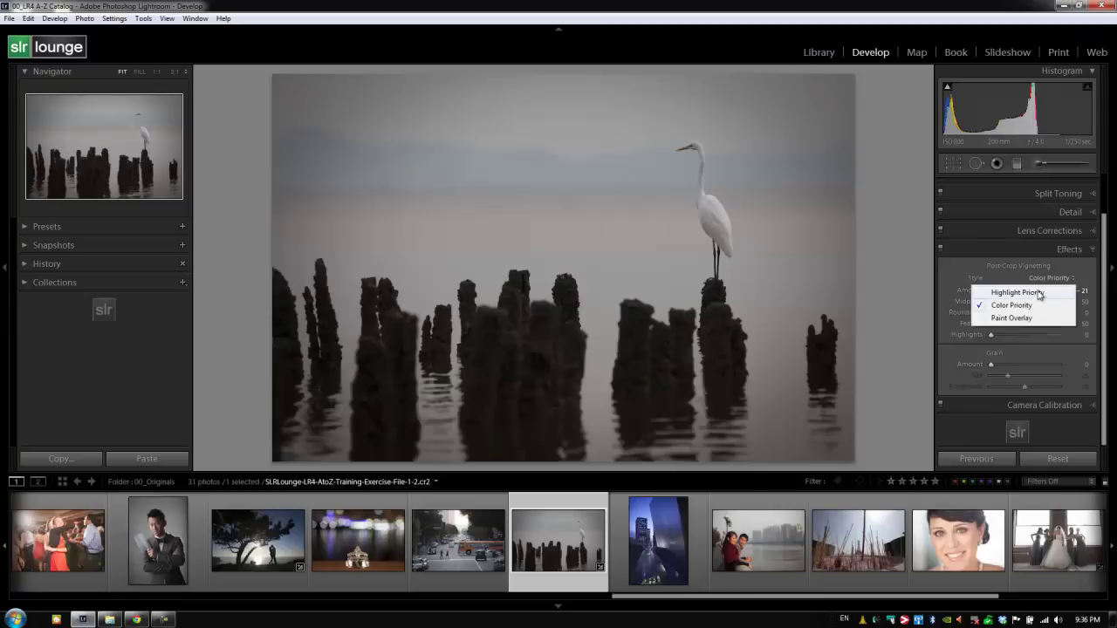
left_click(1050, 278)
left_click(1049, 279)
left_click(1031, 306)
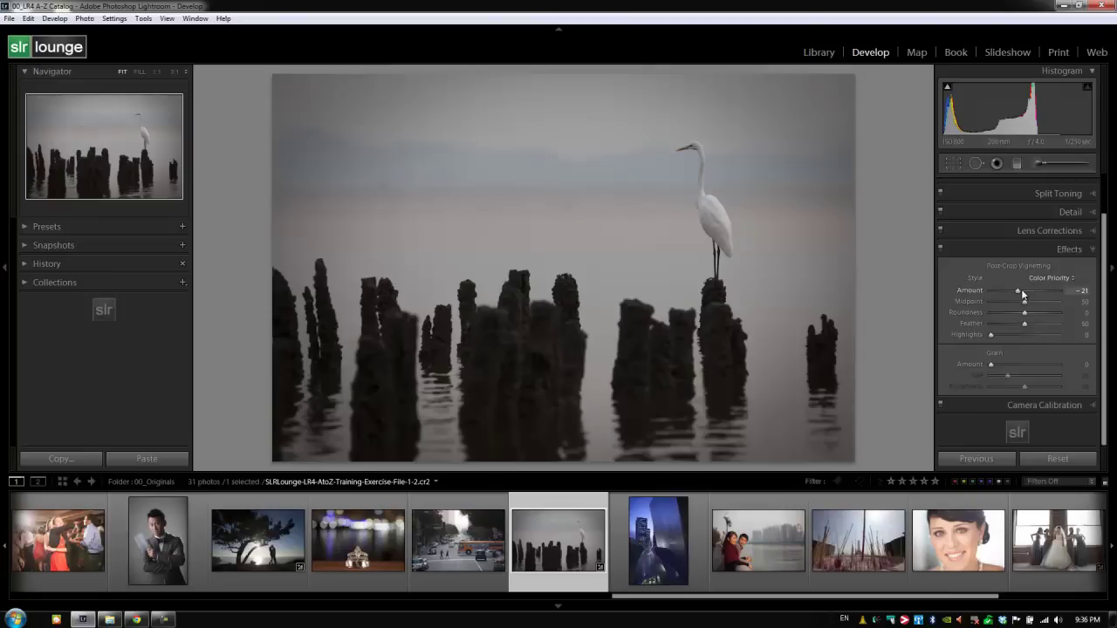
- Try Amount -22 and Midpoint 25, then reset Midpoint and Amount to their defaults
left_click_drag(1021, 289, 1017, 289)
left_click(1009, 302)
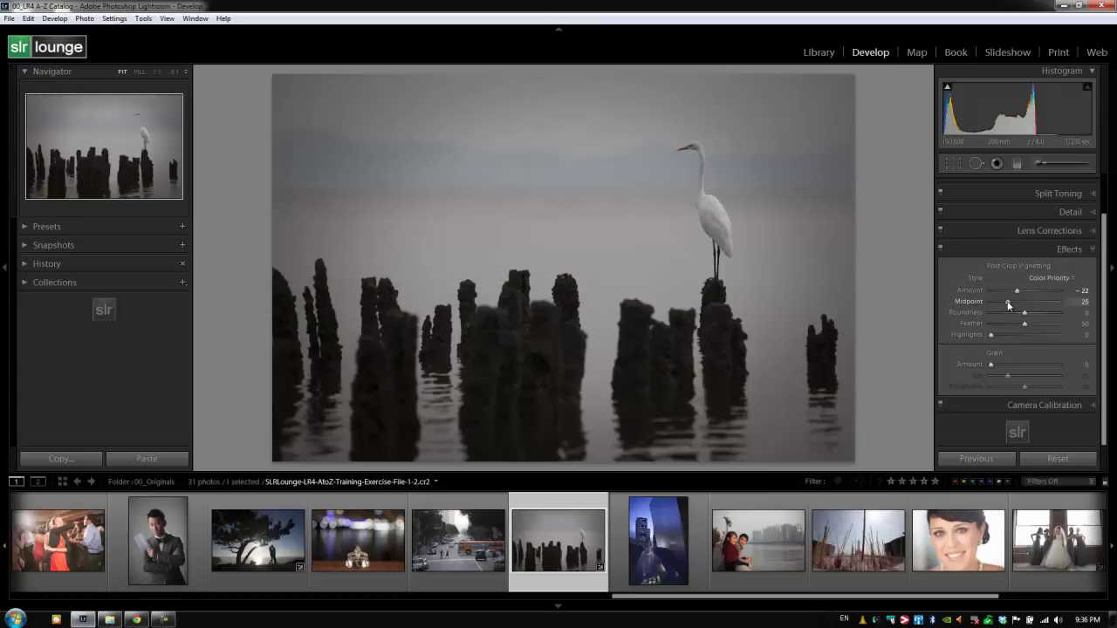
double_click(1009, 302)
double_click(1018, 291)
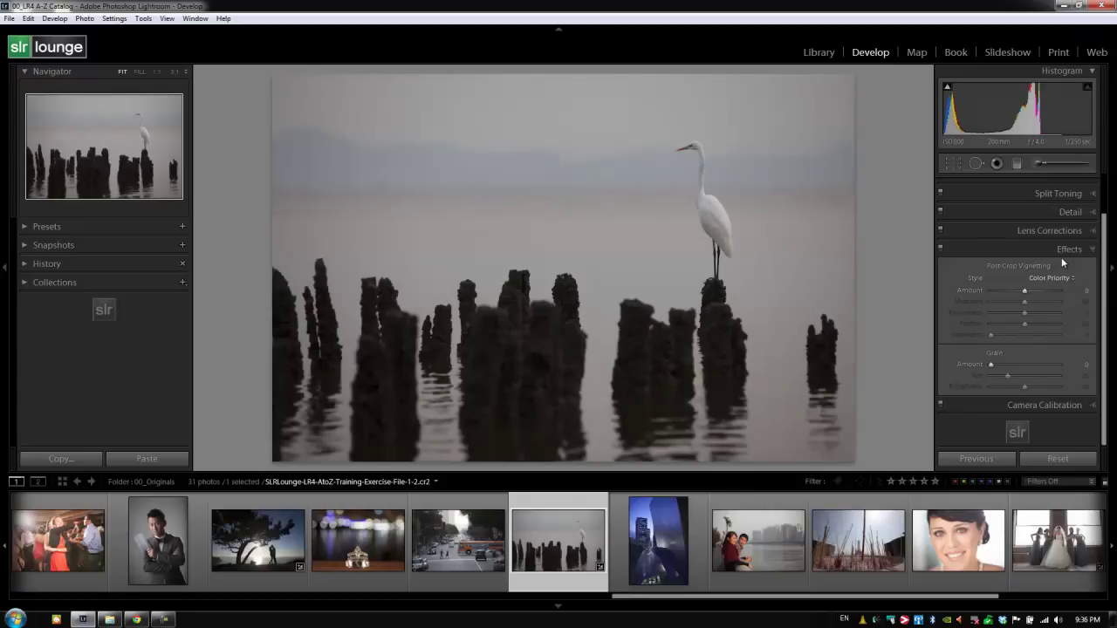
- Set manual Lens Vignetting to Amount +31, Midpoint 47, then collapse Lens Corrections
left_click(1044, 230)
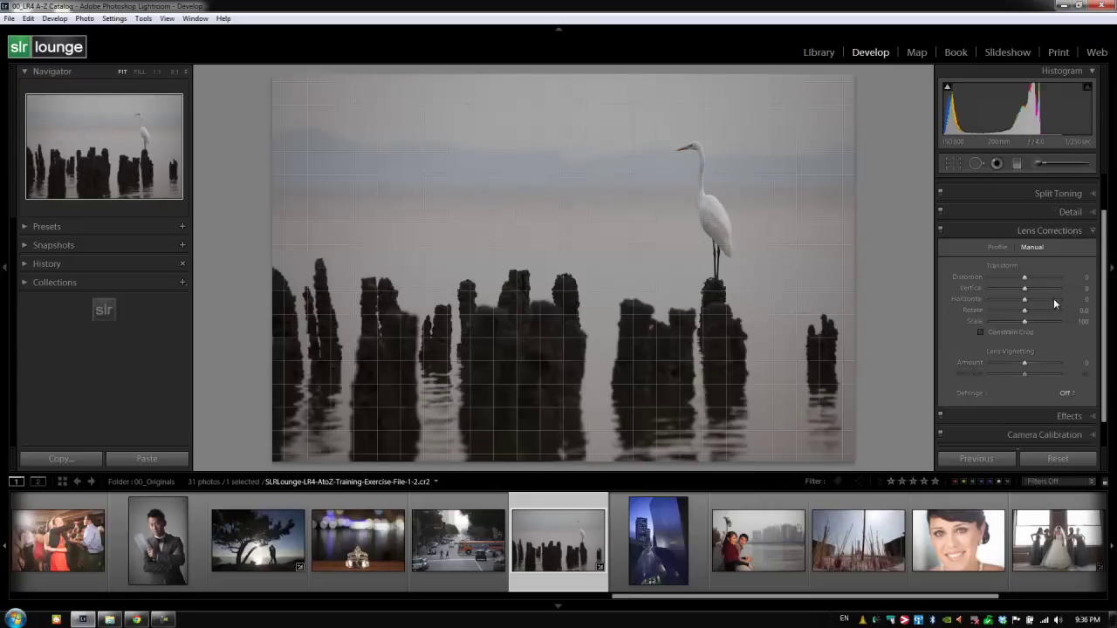
mouse_move(1024, 362)
left_mouse_down()
mouse_move(1007, 368)
mouse_move(1037, 366)
mouse_move(1021, 372)
left_mouse_up()
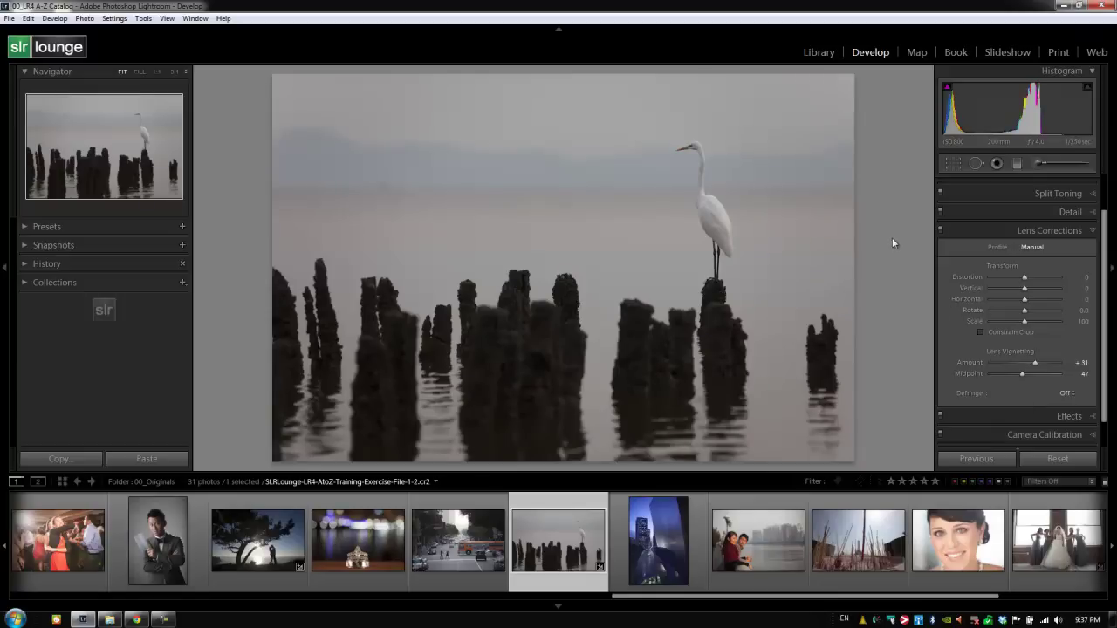
left_click(1092, 231)
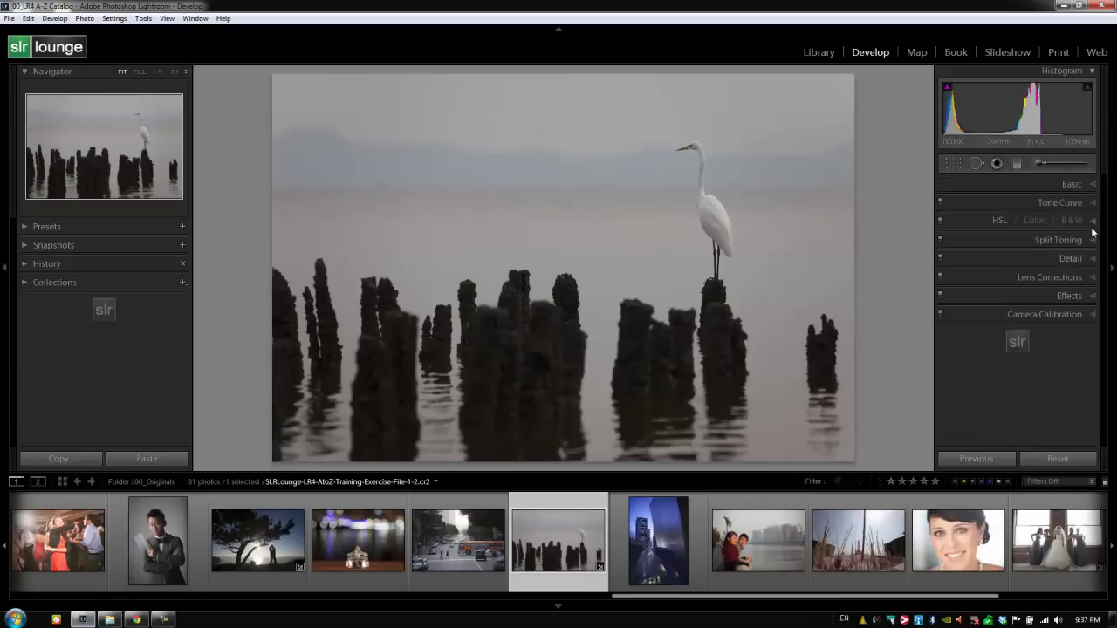
- Reopen Effects, choose Highlight Priority vignette style, and try the Grain Amount slider, leaving it at 0
left_click(1091, 296)
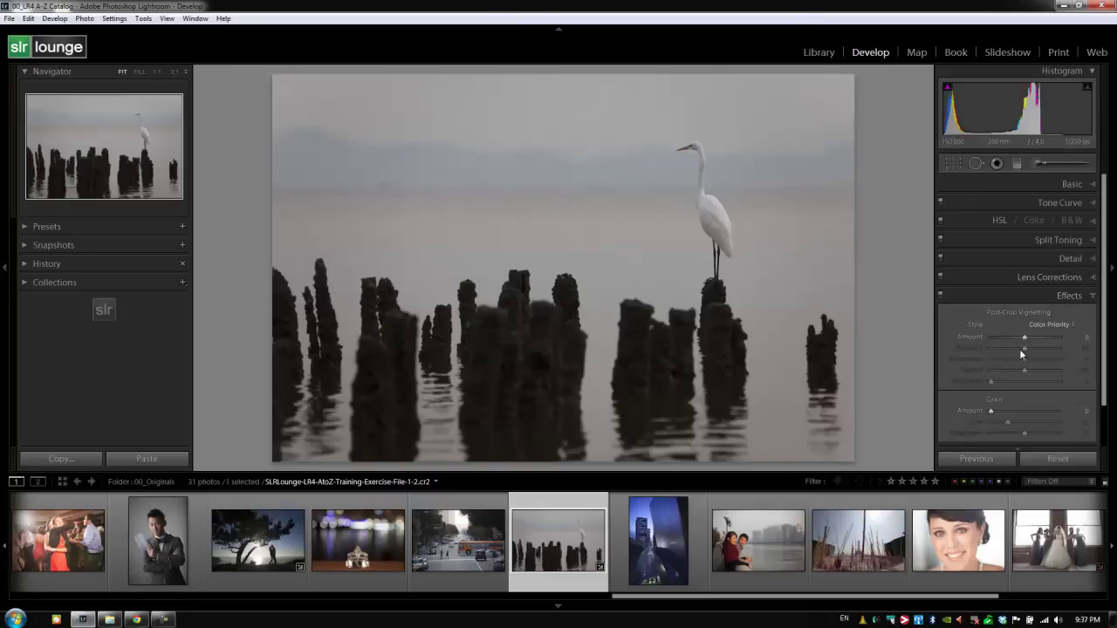
left_click(1050, 325)
left_click(1047, 336)
scroll(1053, 356, "down", 1)
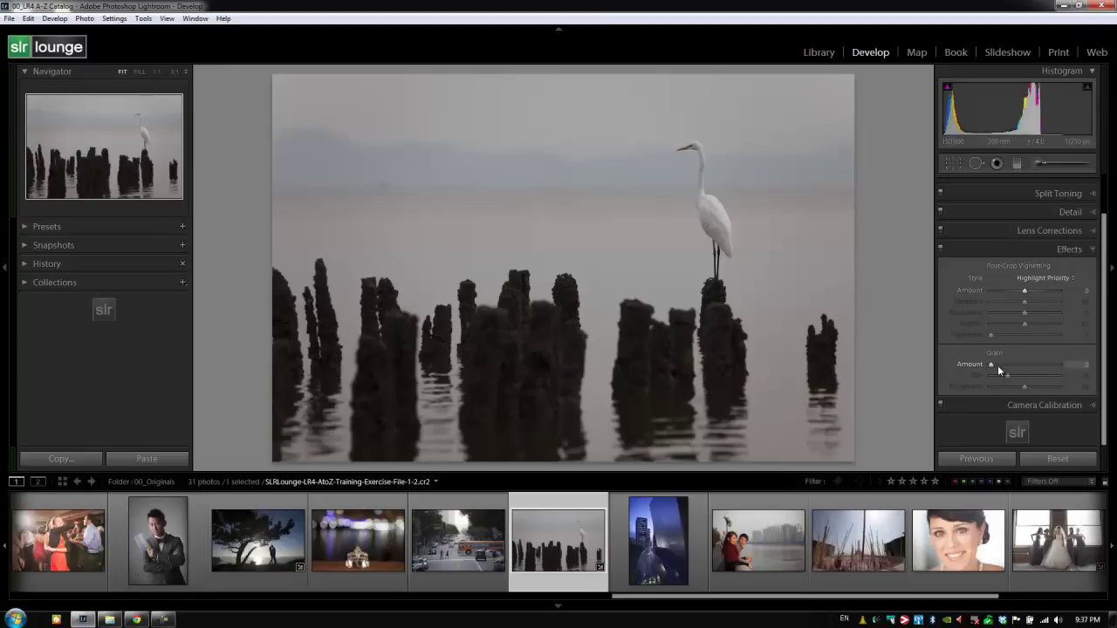
mouse_move(995, 367)
left_mouse_down()
mouse_move(1036, 366)
mouse_move(993, 365)
left_mouse_up()
- Zoom to 1:1 on the egret's head and apply heavy grain at Amount 71, Size 62
left_click(696, 178)
left_click_drag(696, 179, 707, 257)
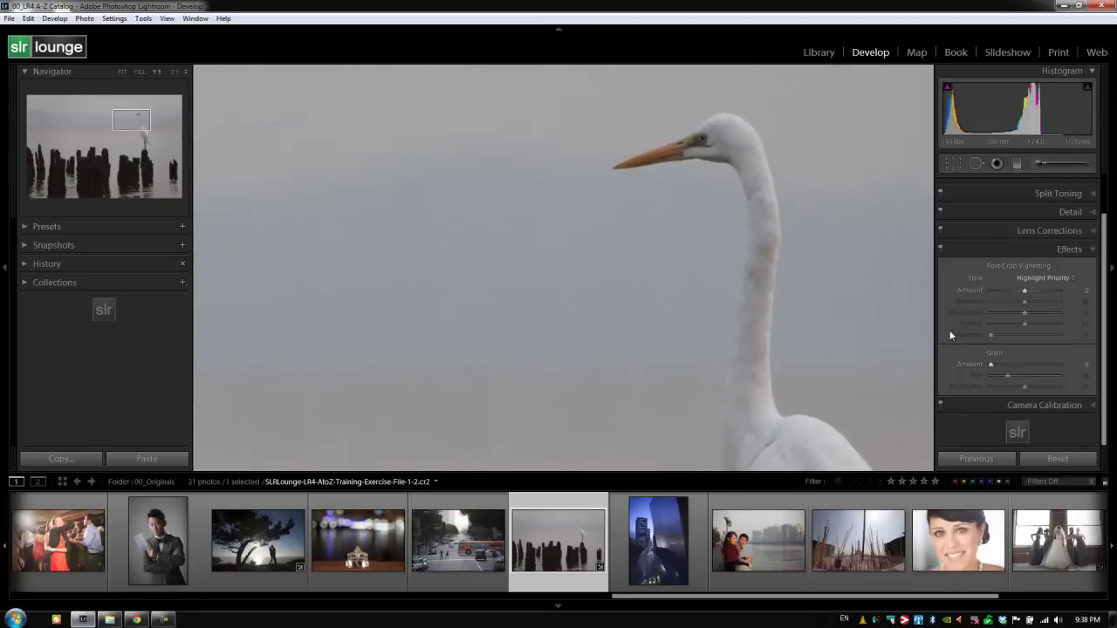
left_click_drag(991, 365, 1021, 366)
left_click_drag(1031, 365, 1040, 365)
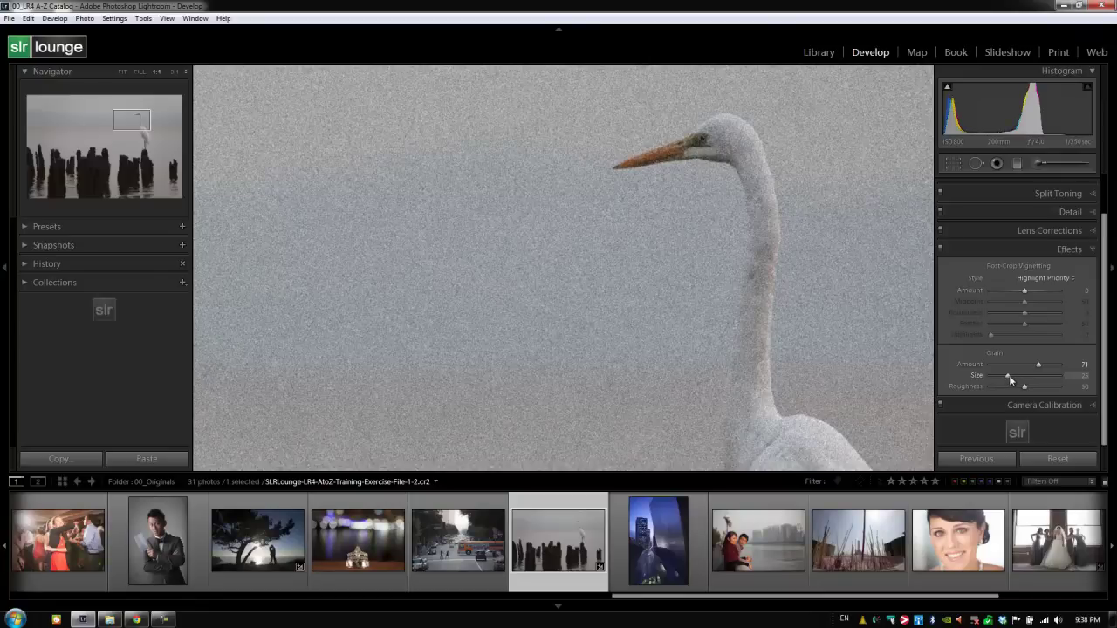
left_click_drag(1006, 377, 998, 379)
left_click_drag(993, 375, 1034, 375)
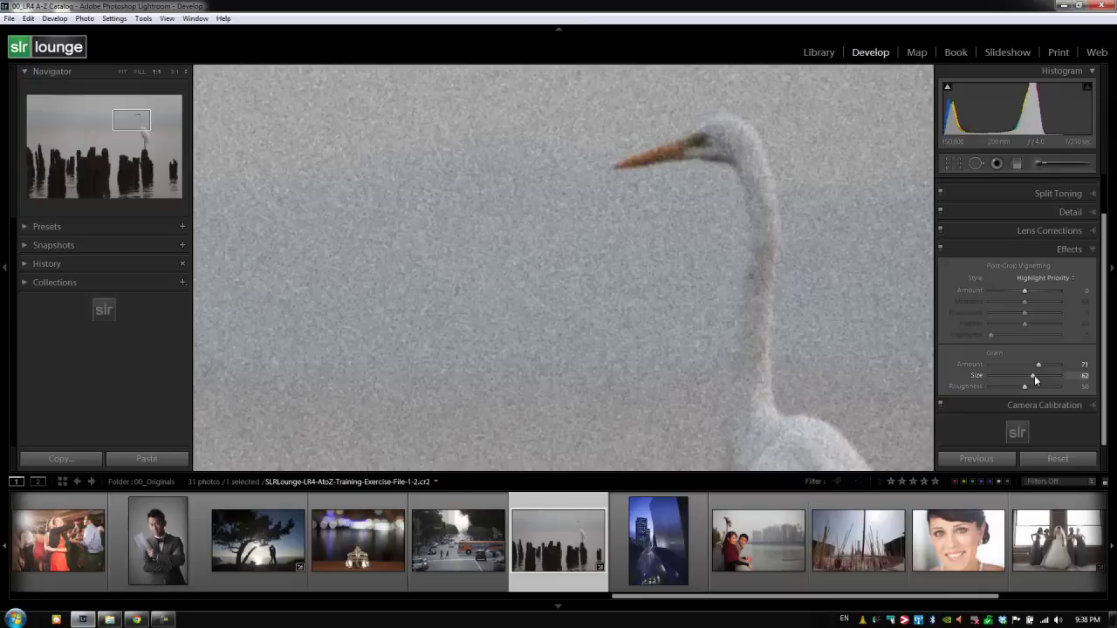
- Refine the grain to Amount 37, Size 28 and Roughness 53, panning around the egret
left_click_drag(1025, 385, 989, 391)
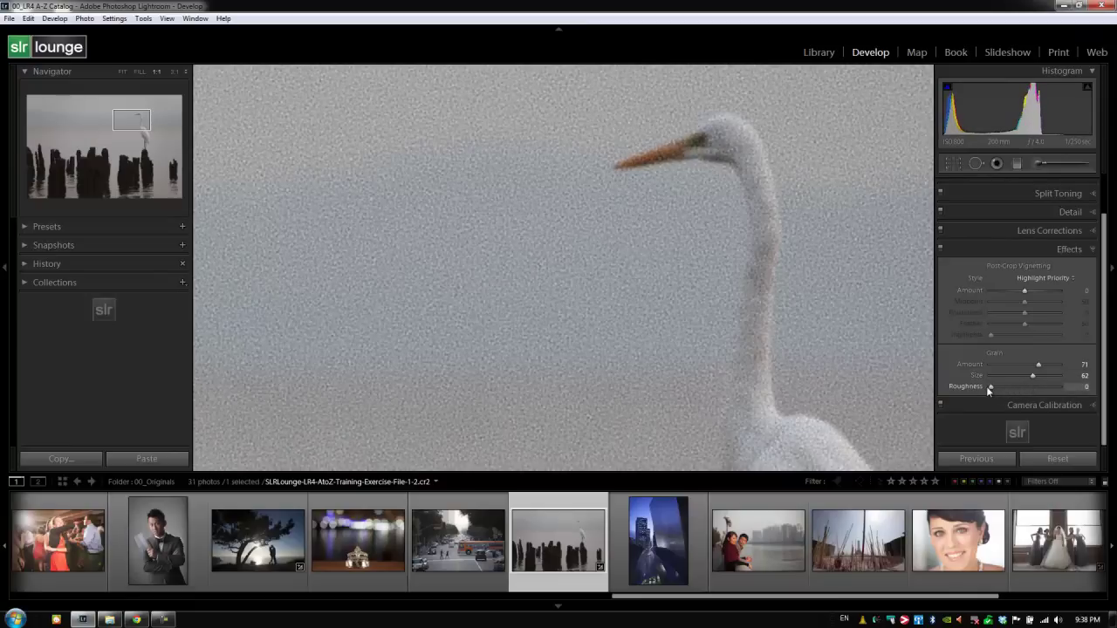
left_click_drag(1008, 395, 1016, 395)
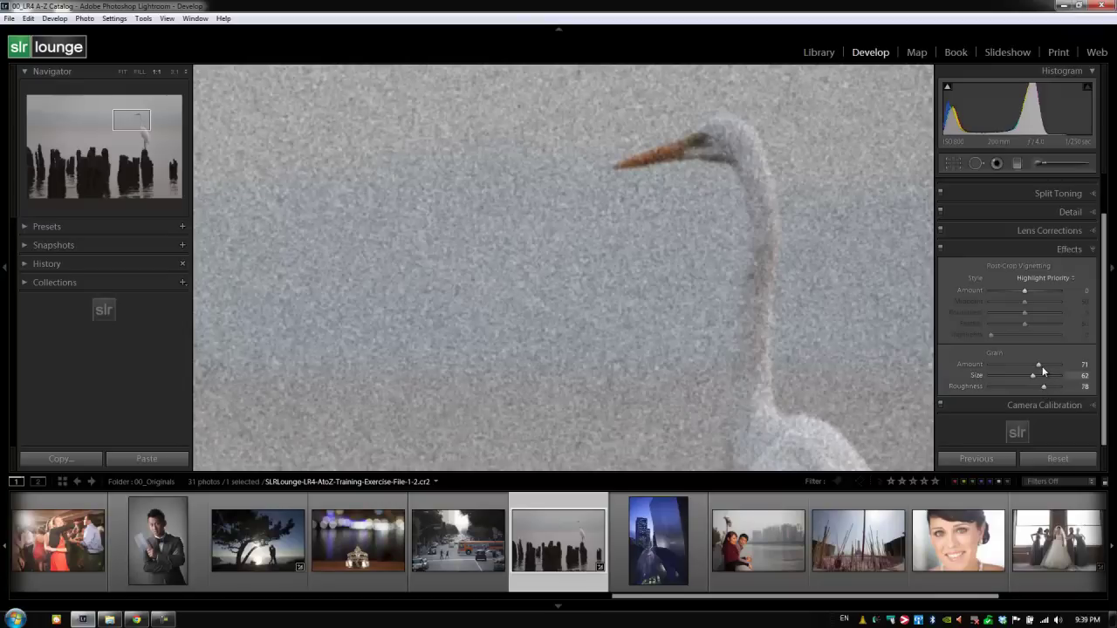
left_click_drag(1040, 365, 1015, 367)
left_click(1010, 375)
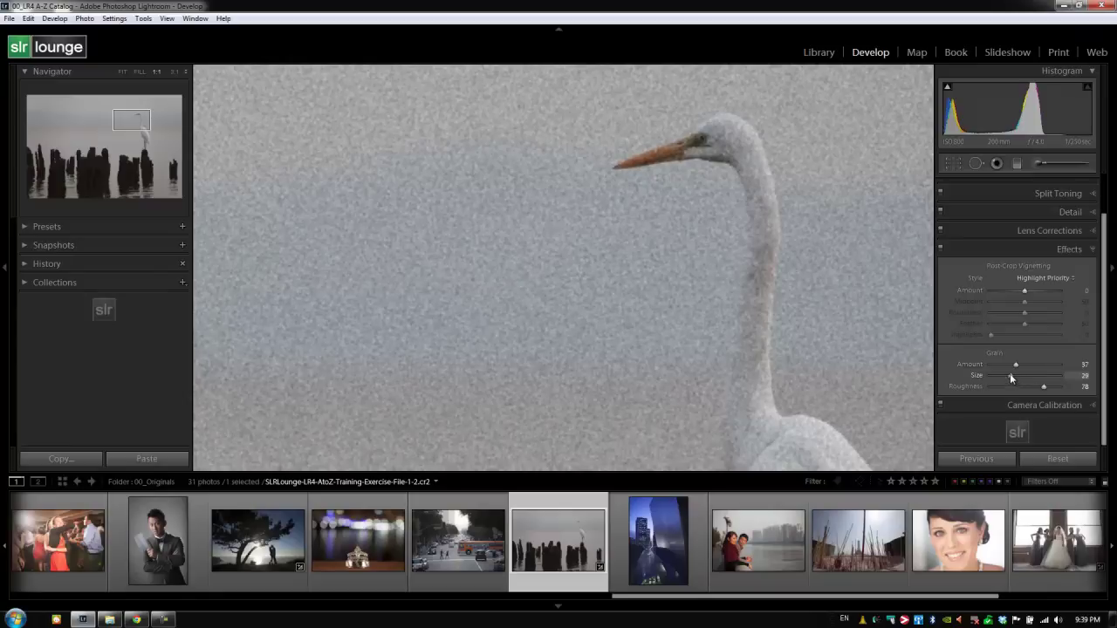
left_click(1010, 374)
left_click_drag(1024, 388, 1026, 388)
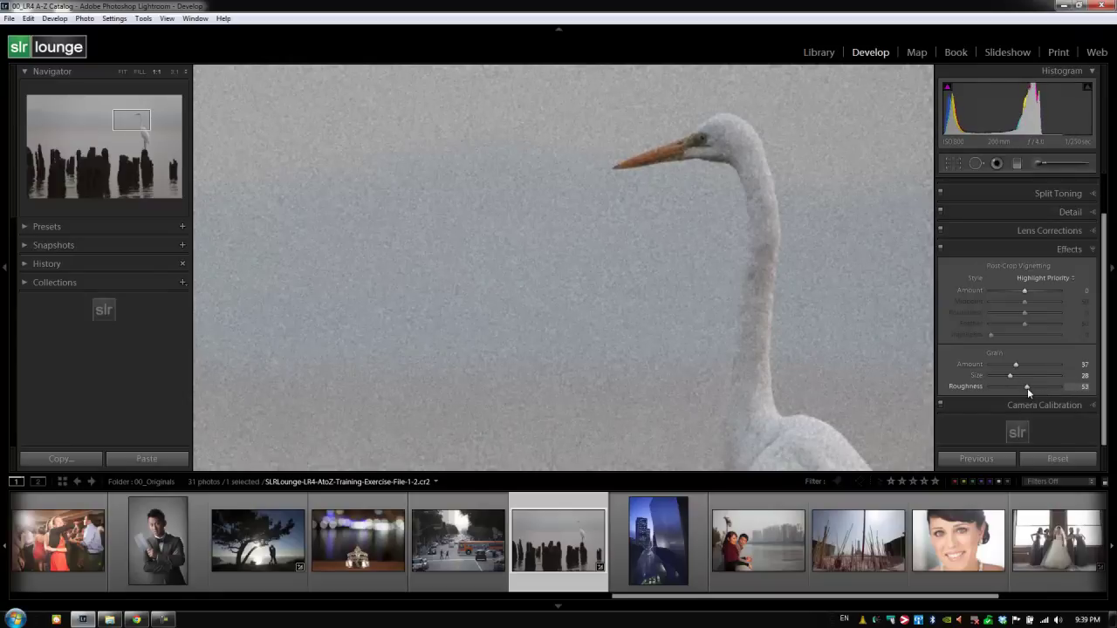
left_click_drag(689, 233, 655, 263)
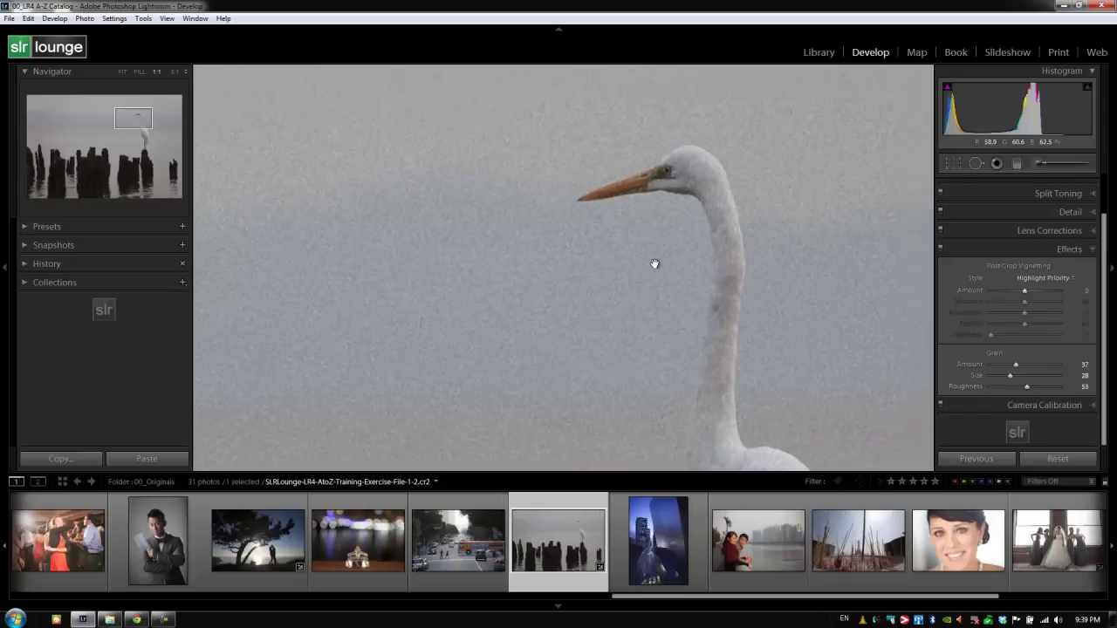
- Zoom to 1:1 on the egret and pan until its whole head is framed to inspect the grain
left_click(742, 307)
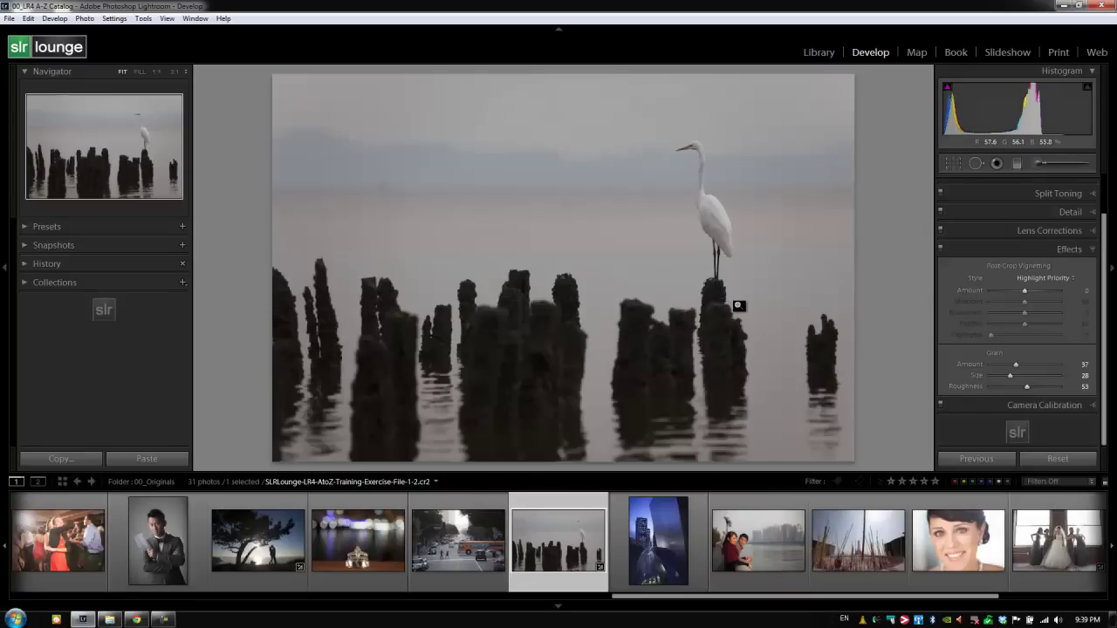
left_click(712, 213)
left_click_drag(704, 205, 696, 279)
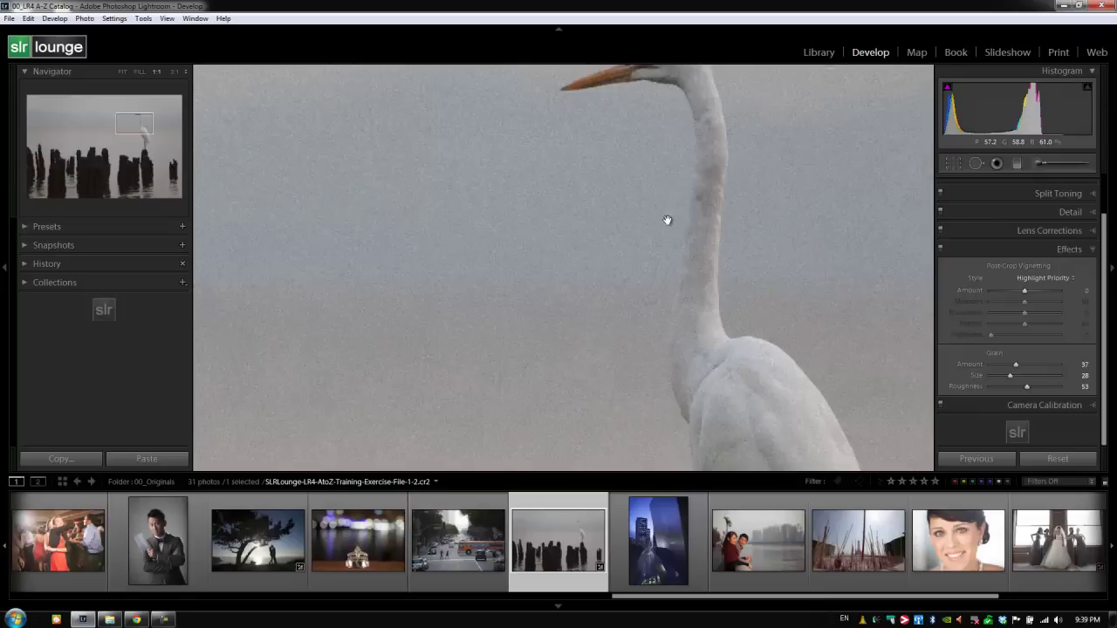
left_click_drag(667, 220, 696, 279)
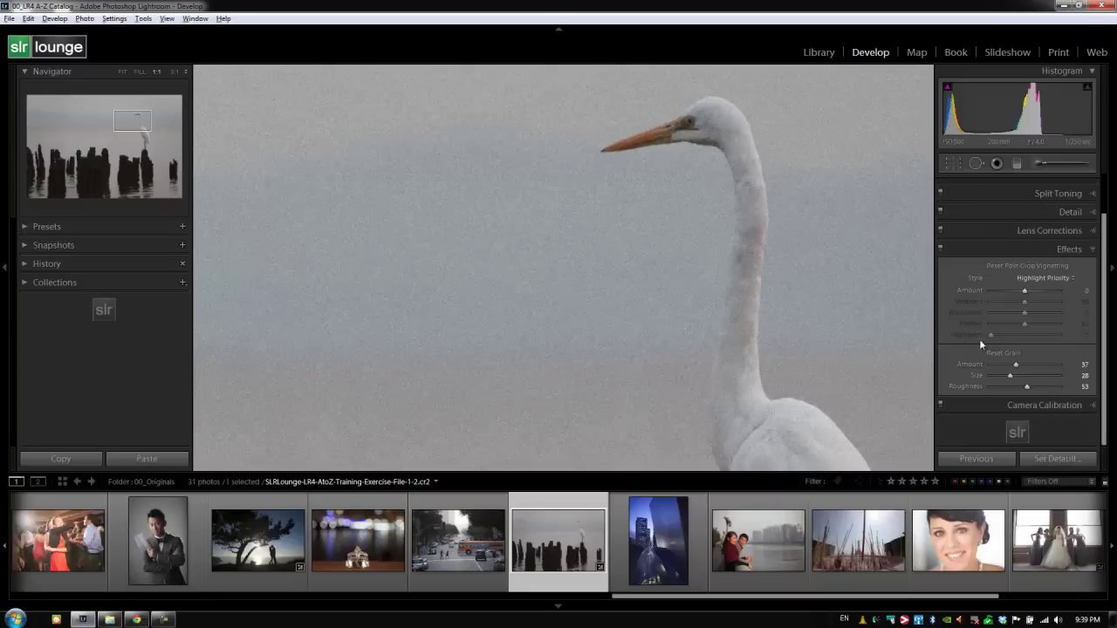
- Reset the grain to Amount 0, return the photo to Fit view, and collapse the Effects panel
left_click(1000, 353, "alt")
key("shift")
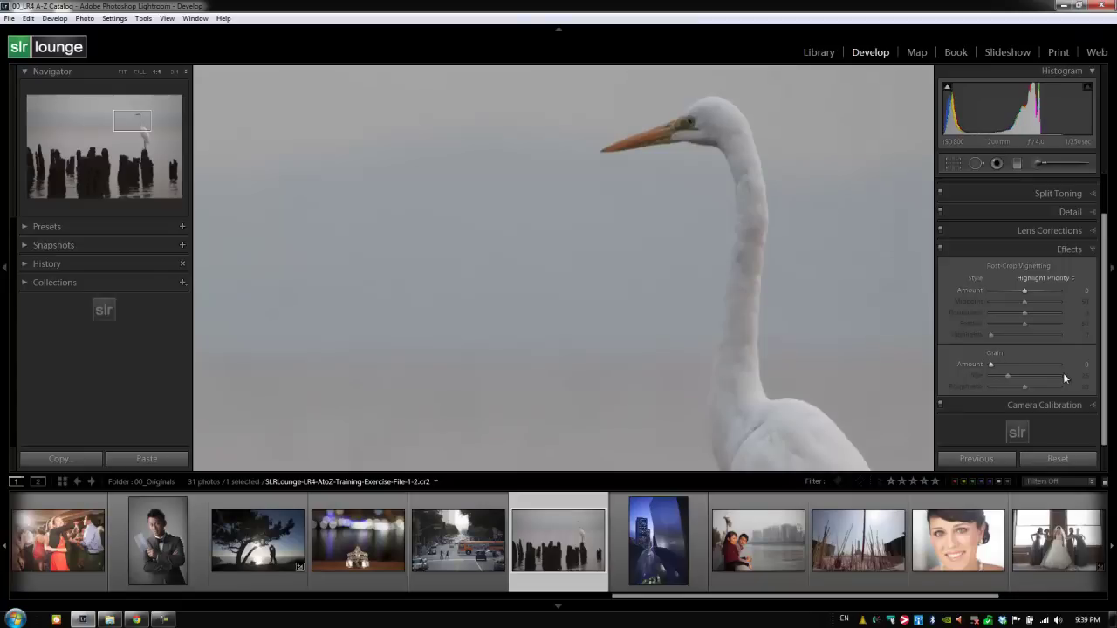
left_click(710, 204)
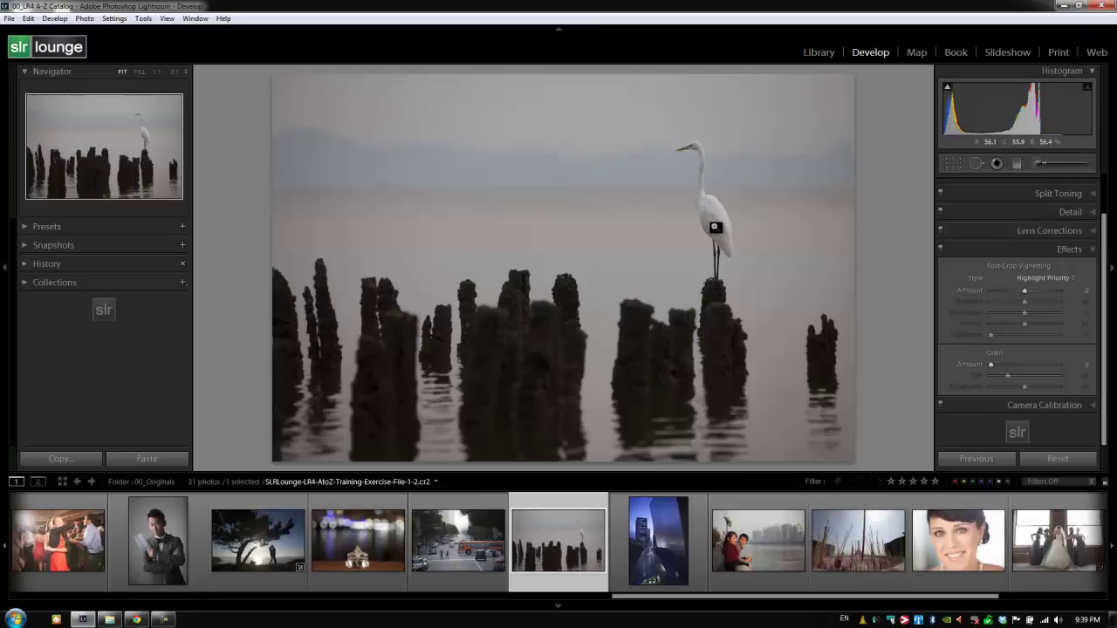
key("ctrl+7")
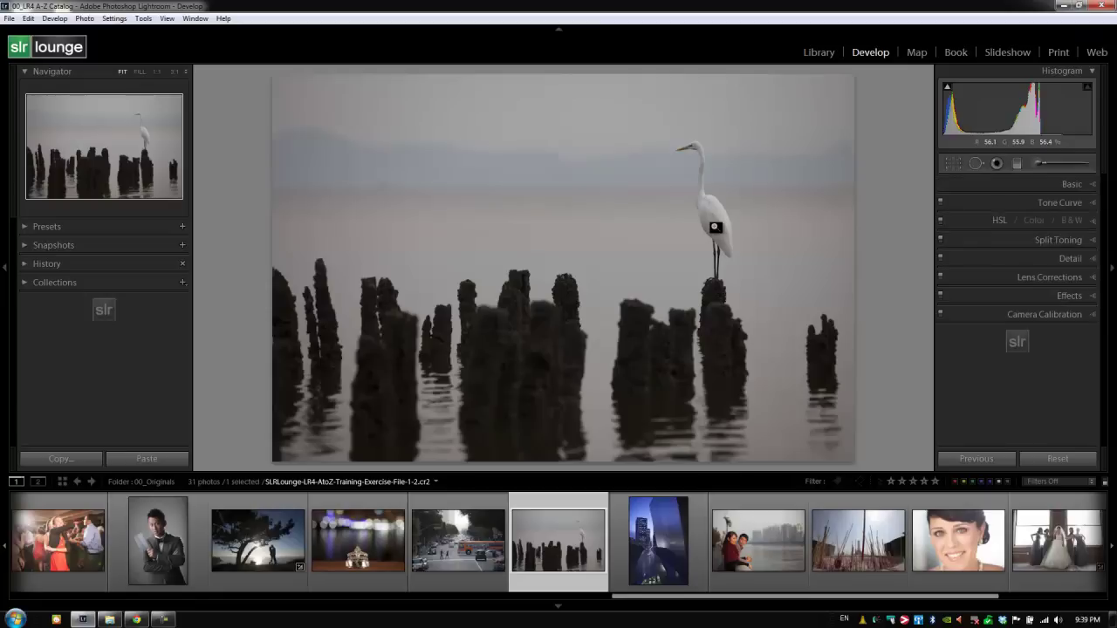